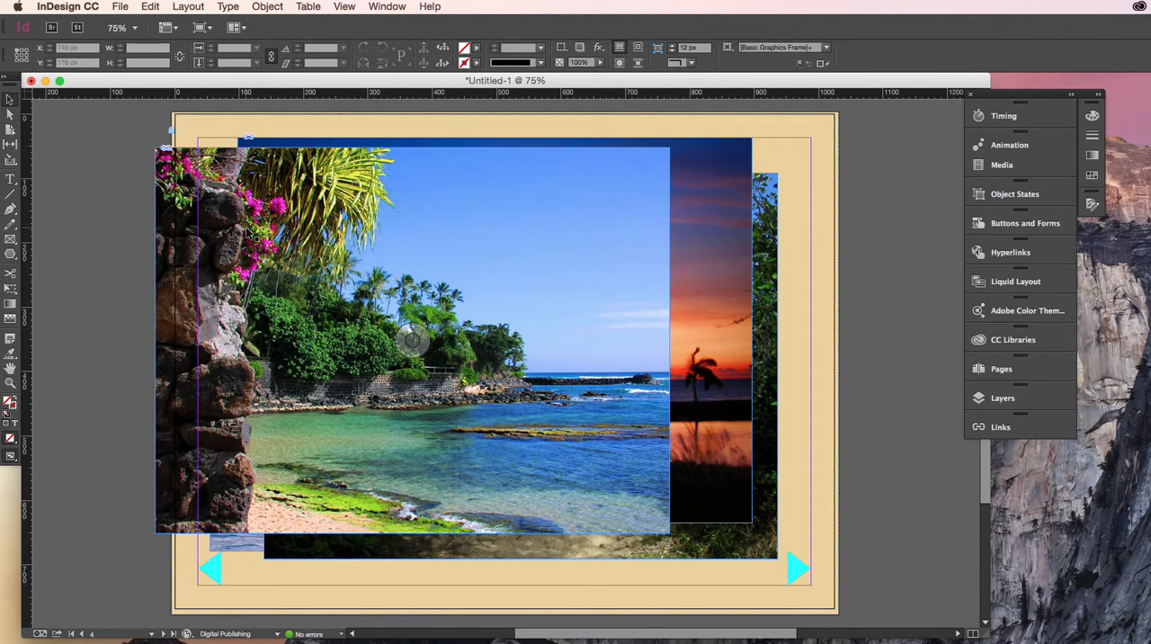
- Align the four photos on their horizontal and vertical centers and move the stack to the middle of the page
drag(305, 245, 294, 214)
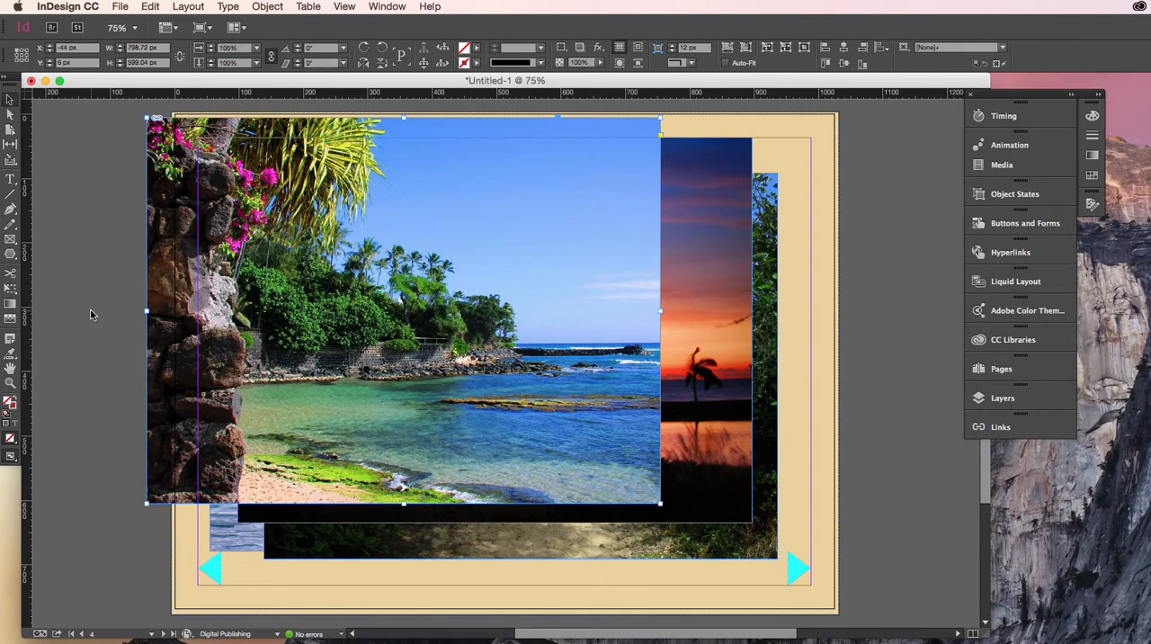
drag(109, 309, 835, 488)
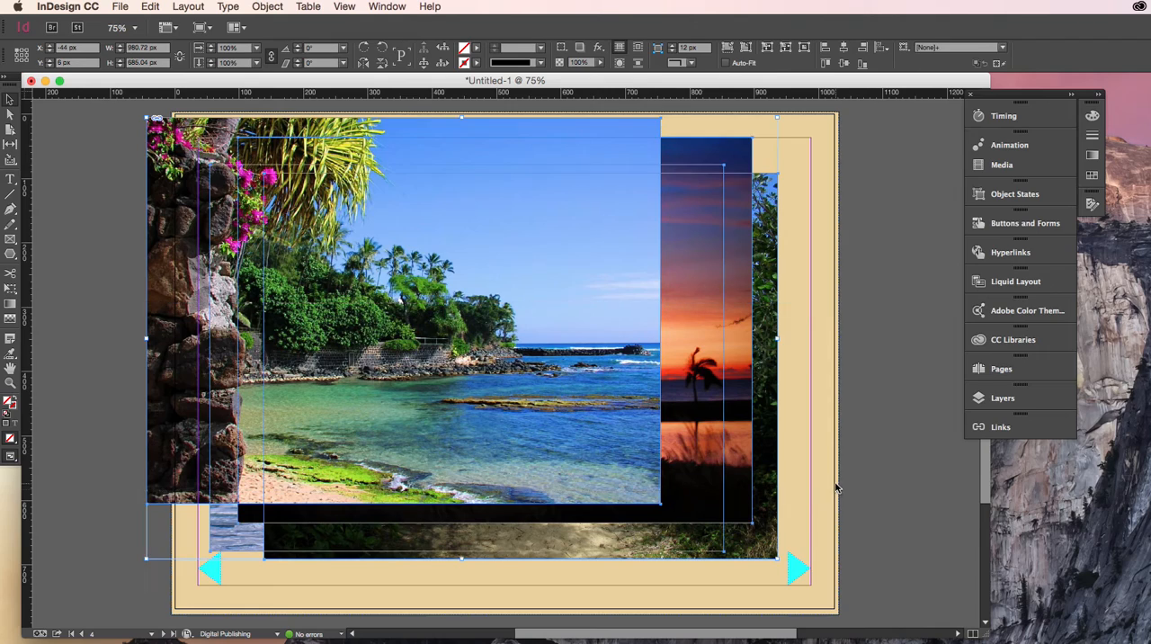
click(844, 64)
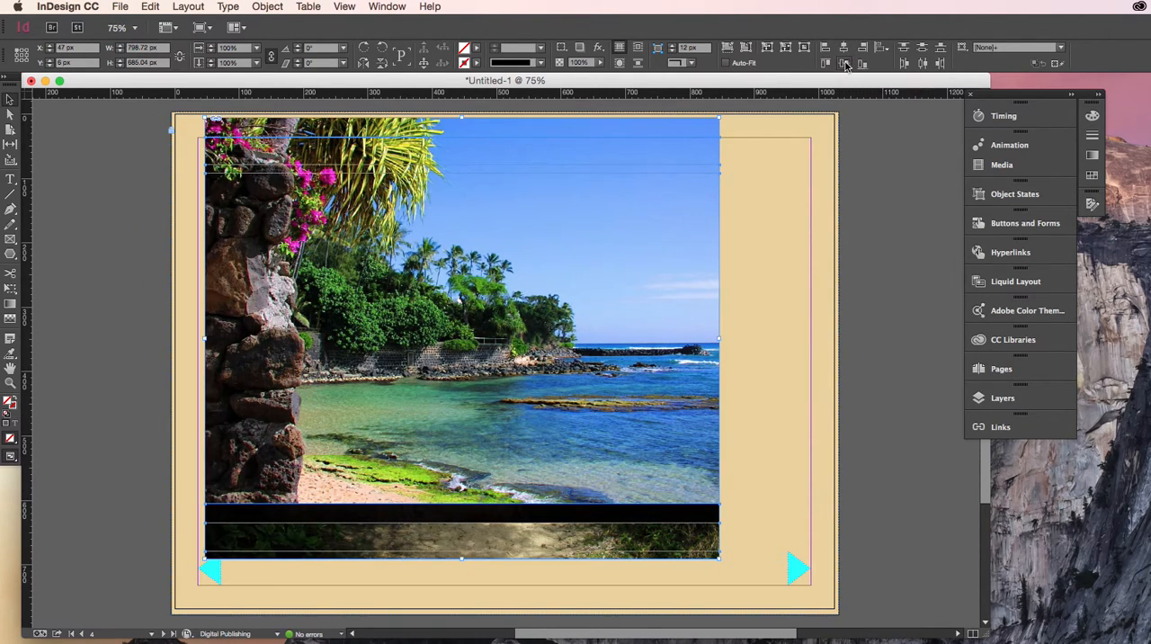
click(844, 64)
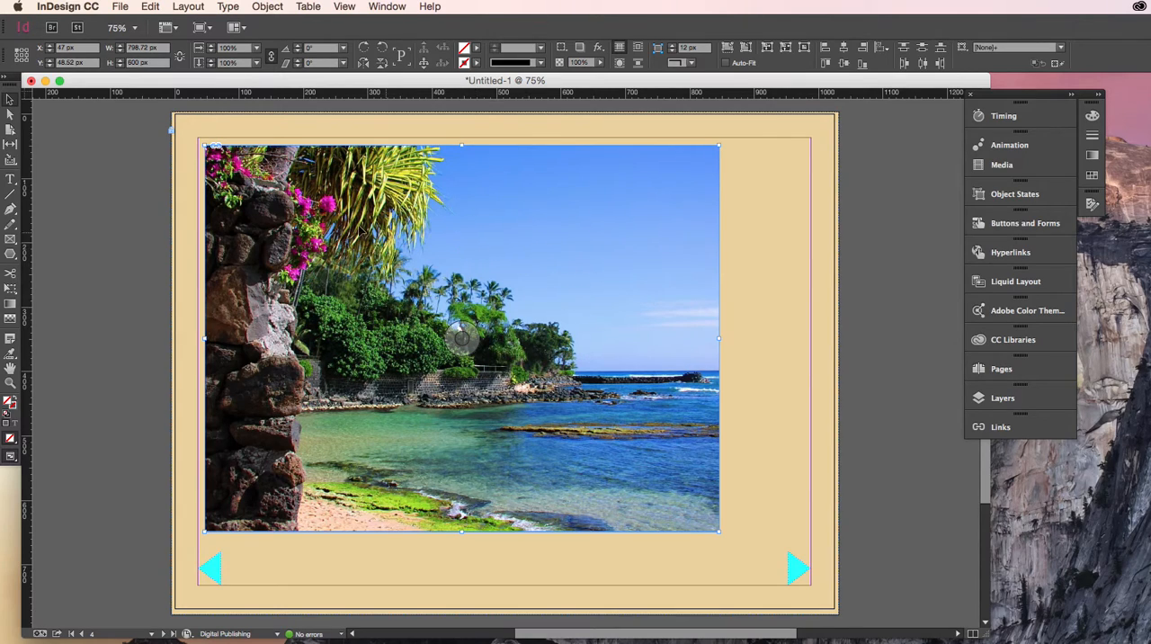
drag(382, 238, 426, 243)
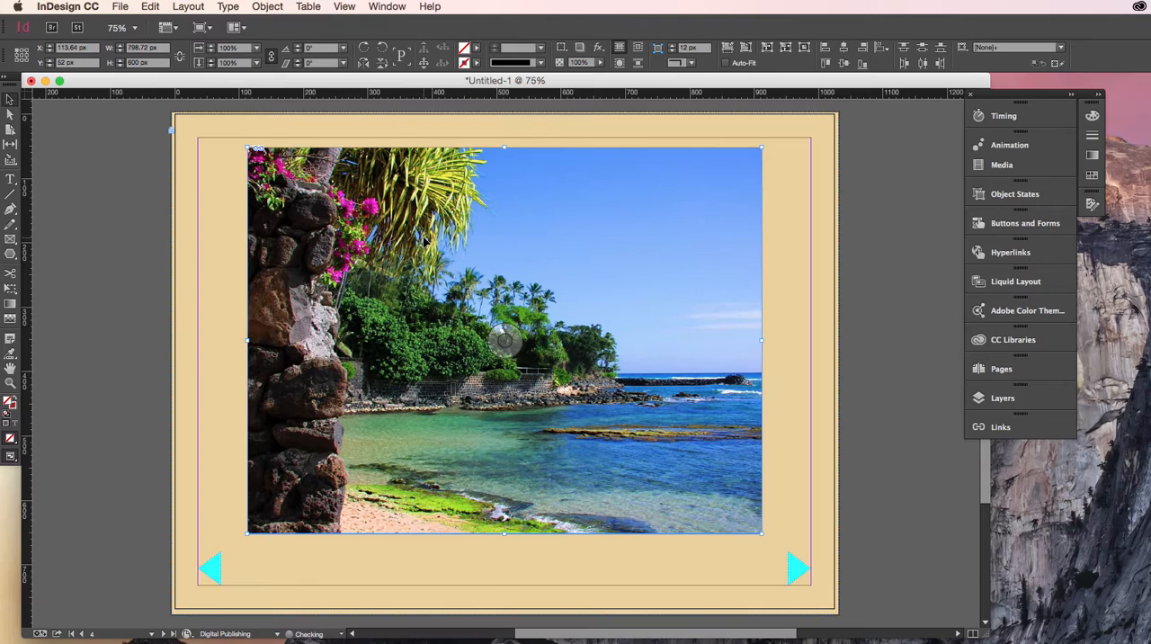
click(84, 258)
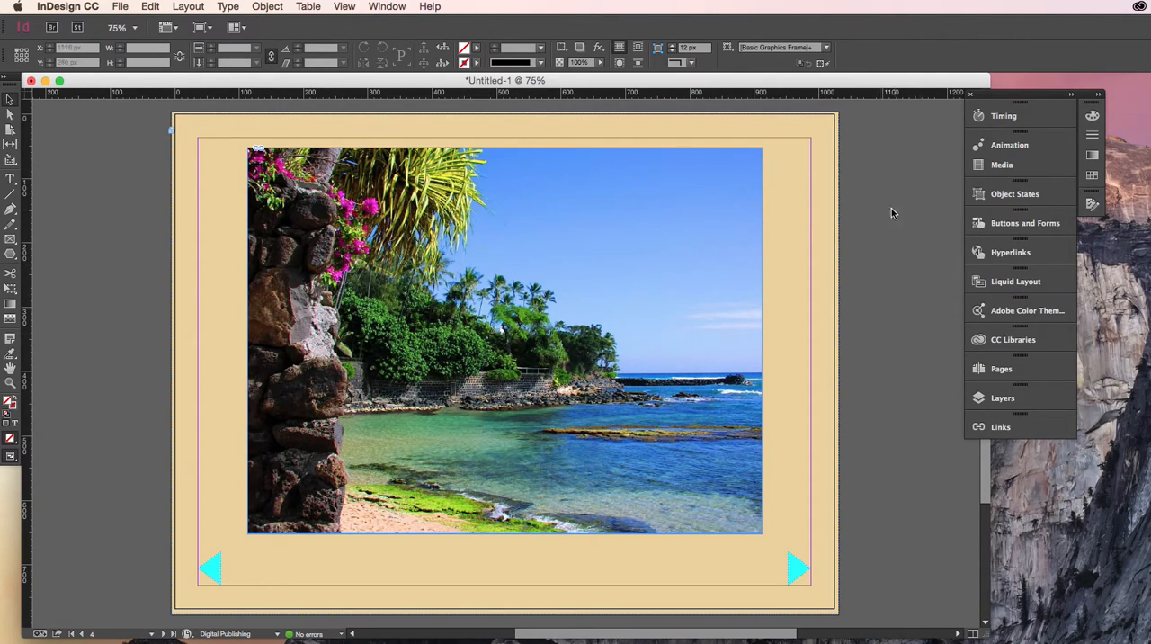
- Float the layer list beside the page so it stays visible while the animation settings are open
click(1020, 149)
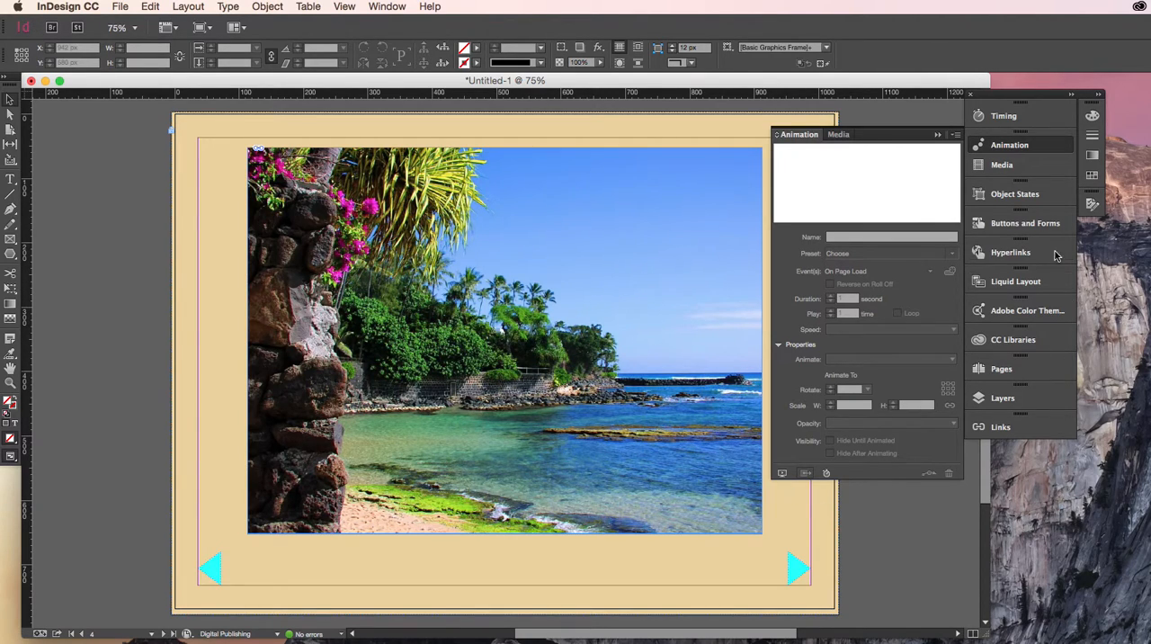
click(1013, 398)
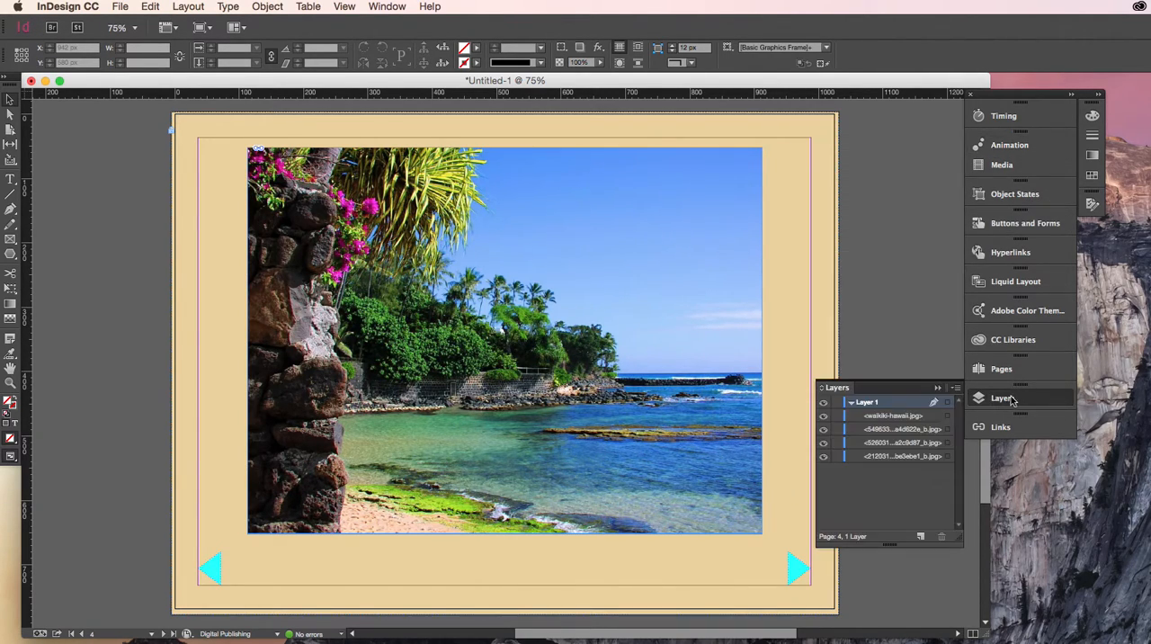
drag(893, 388, 109, 117)
click(1011, 145)
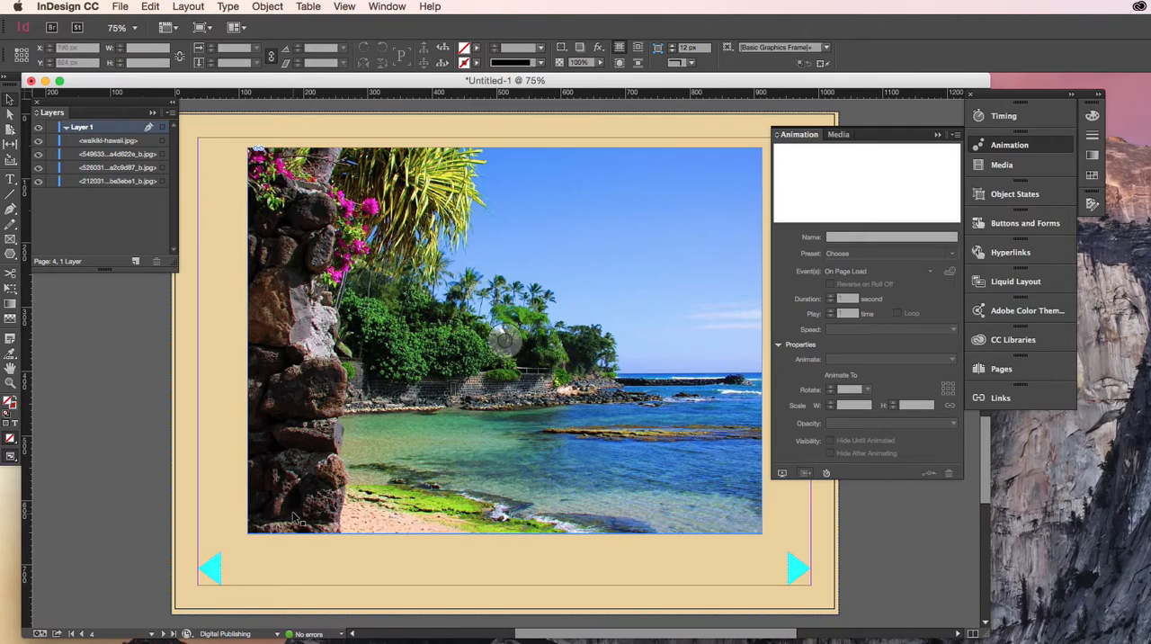
- Apply the Fade Out animation preset to waikiki-hawaii.jpg and preview the page's interactivity
click(102, 142)
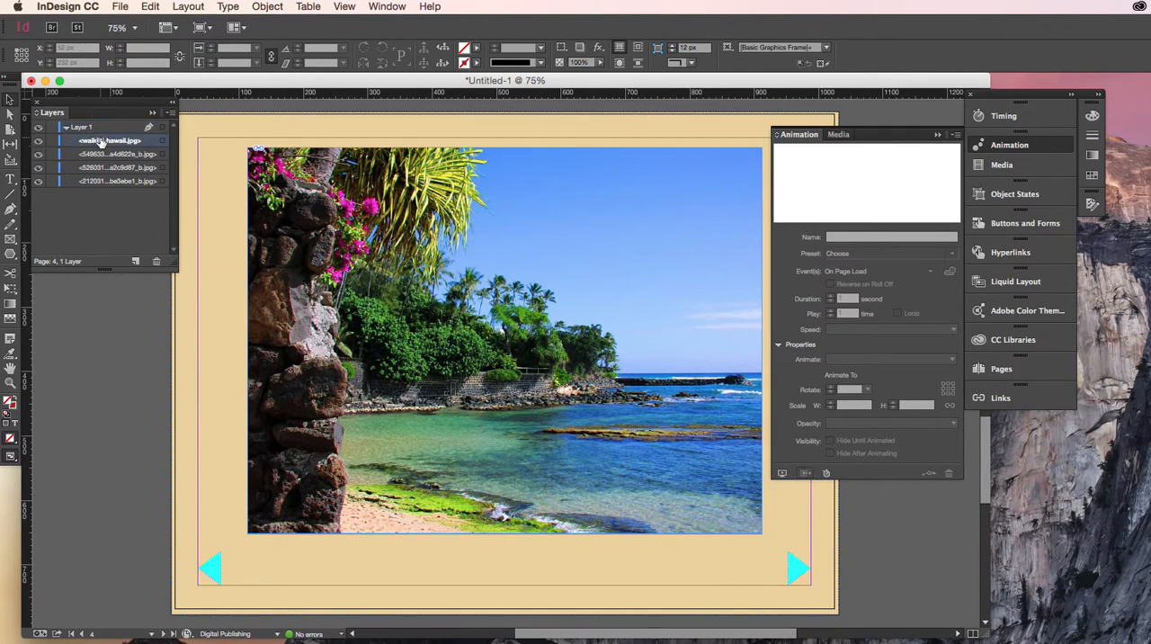
click(162, 141)
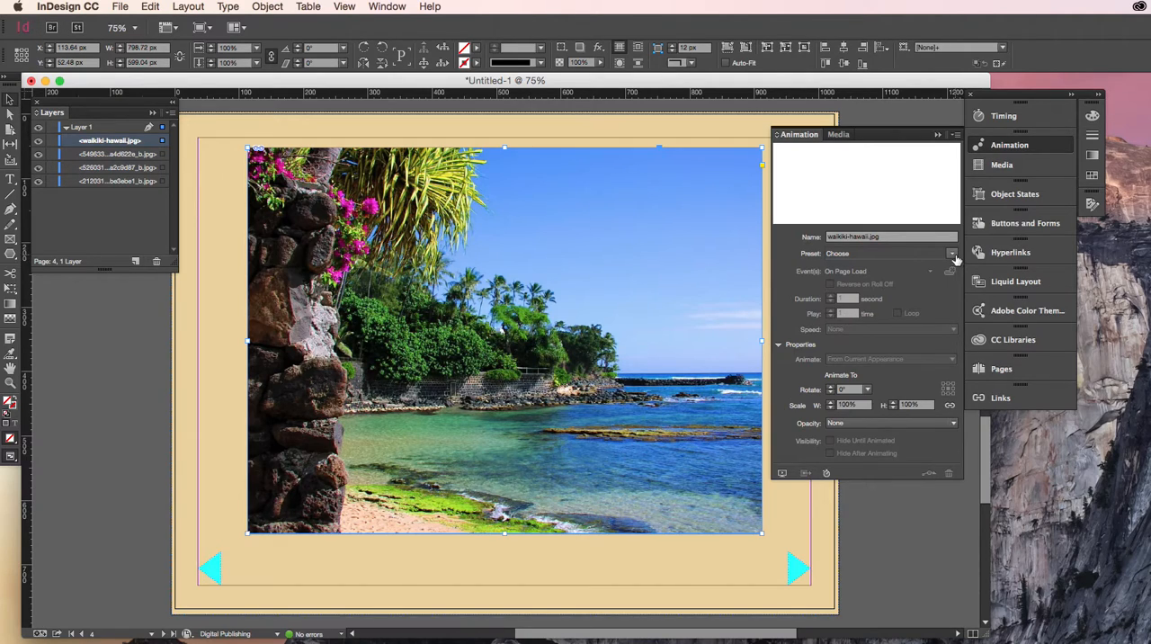
click(953, 255)
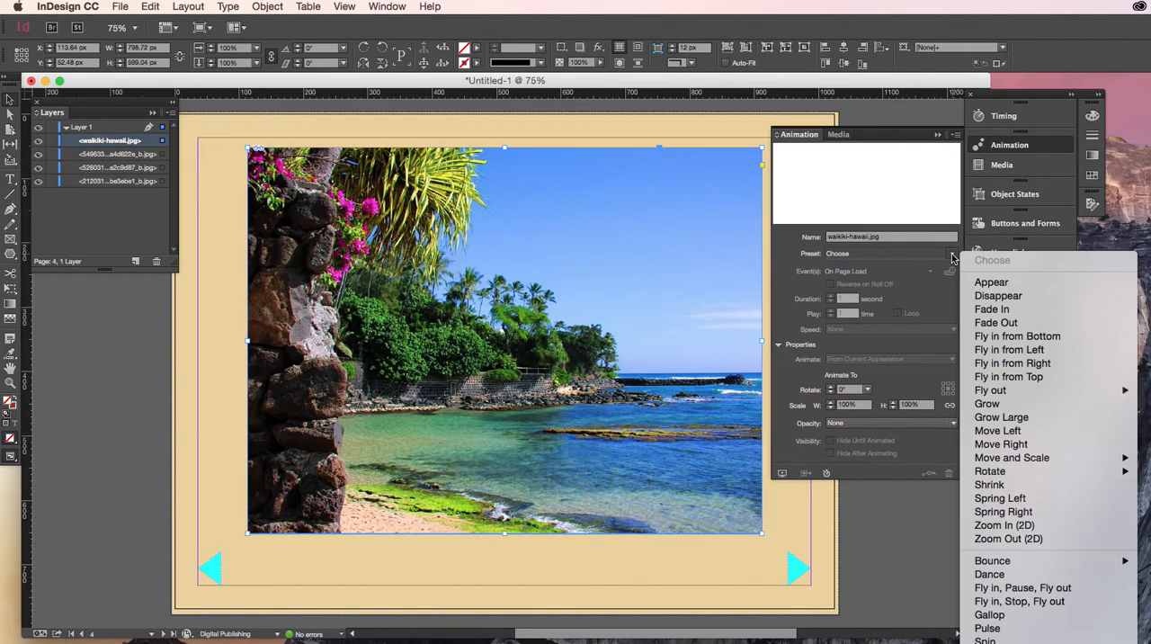
click(997, 323)
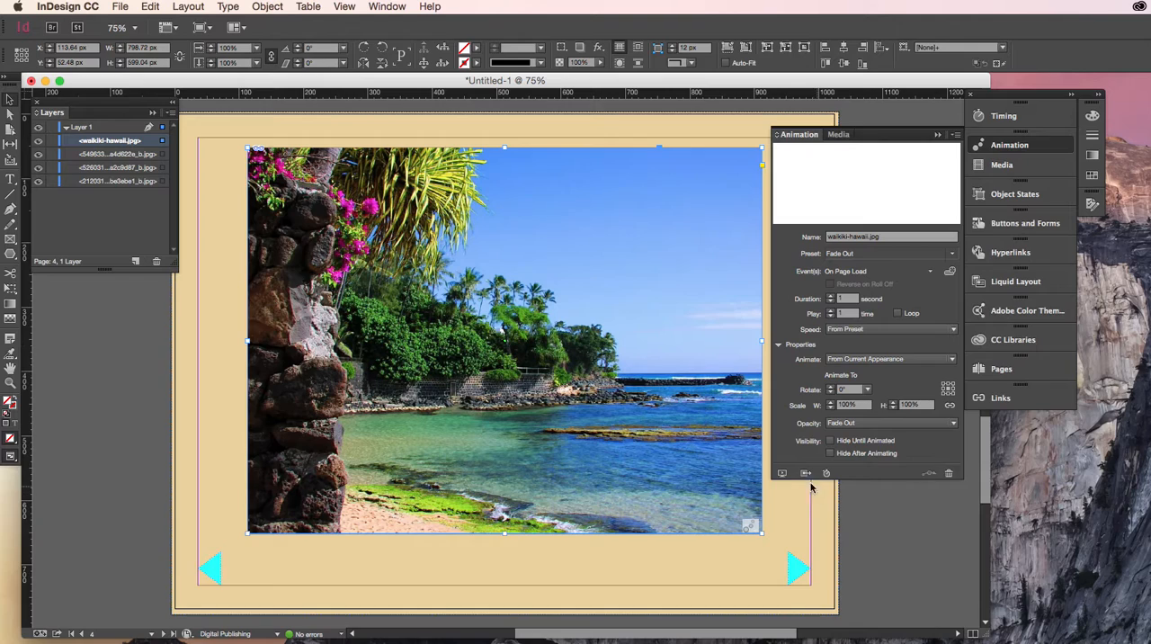
click(782, 474)
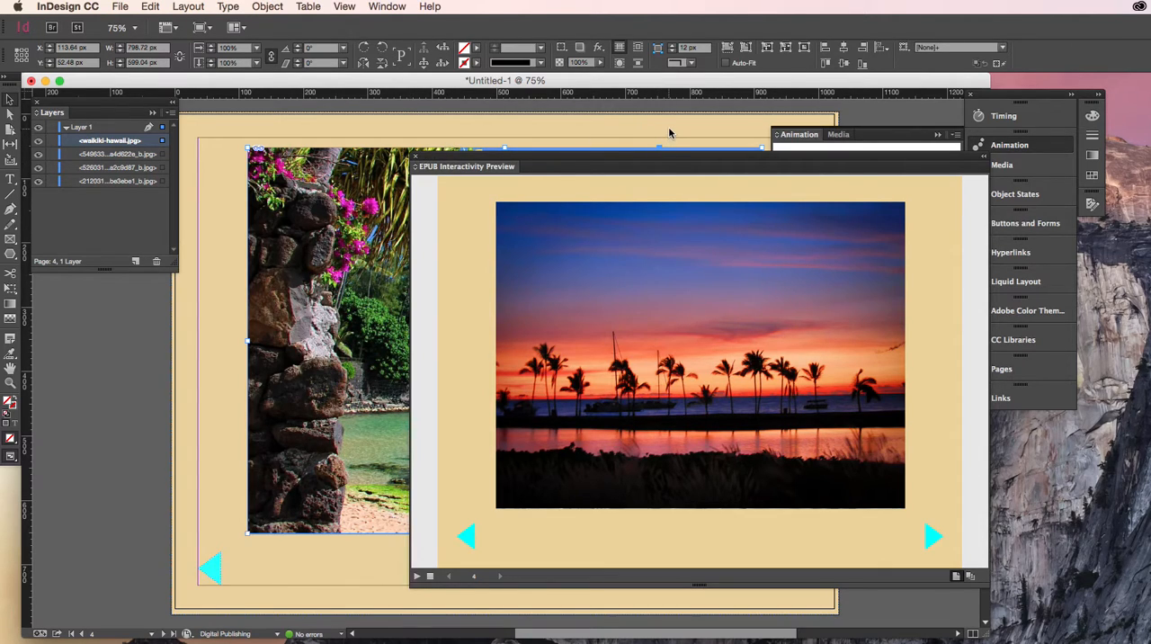
click(986, 158)
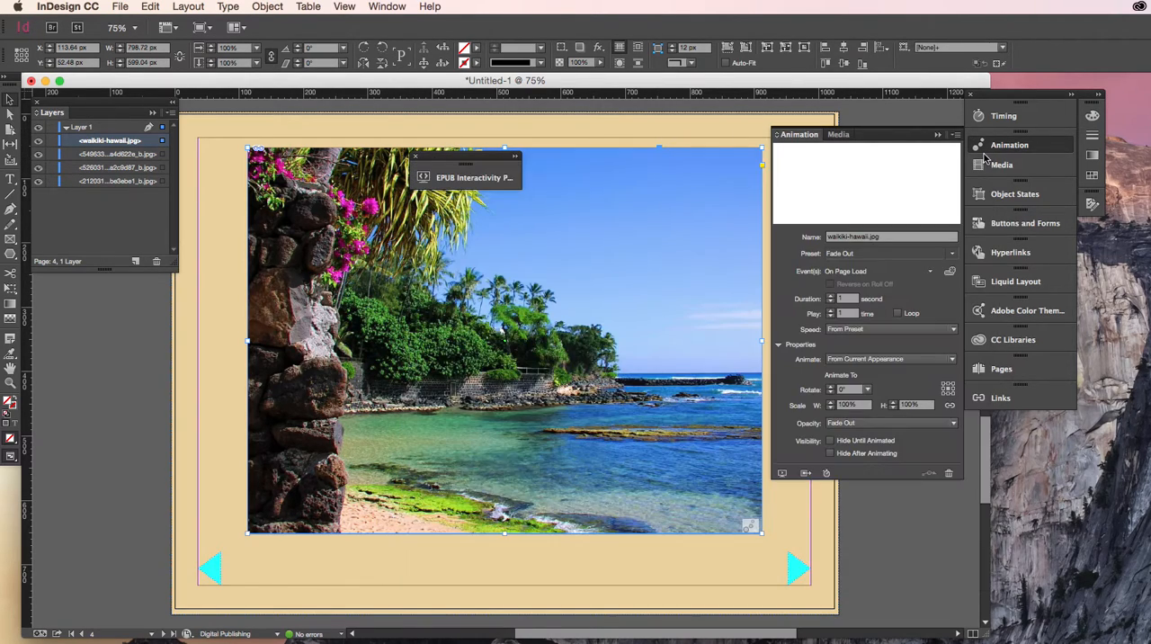
- Increase the page-load animation delay of waikiki-hawaii.jpg, preview the result, and move the collapsed preview off the photo
click(1003, 119)
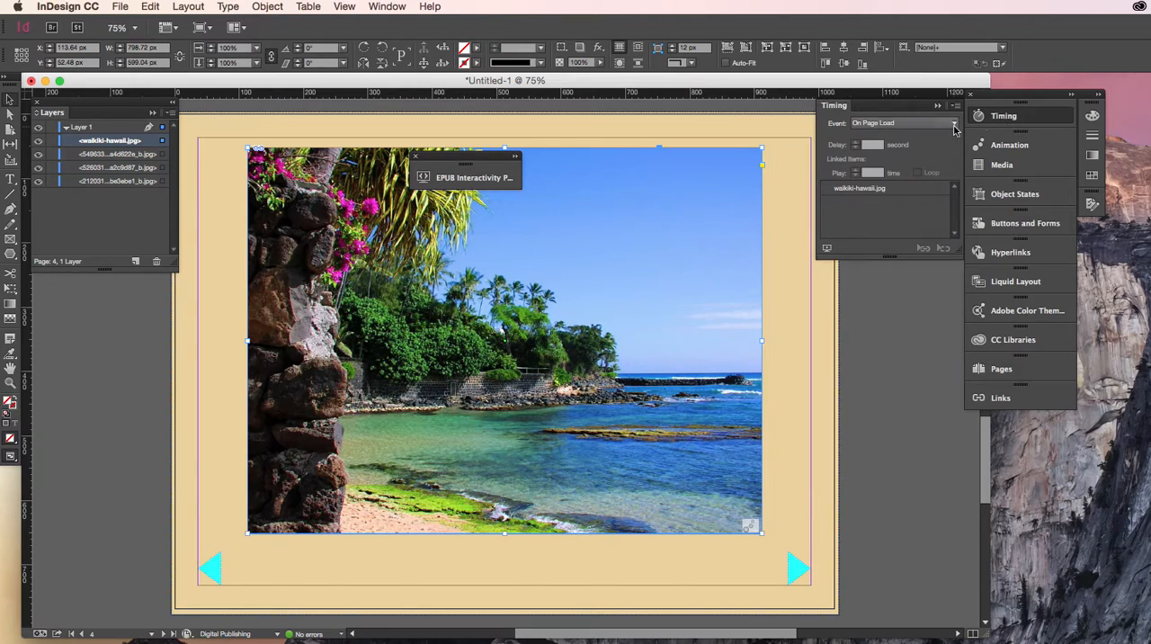
click(858, 146)
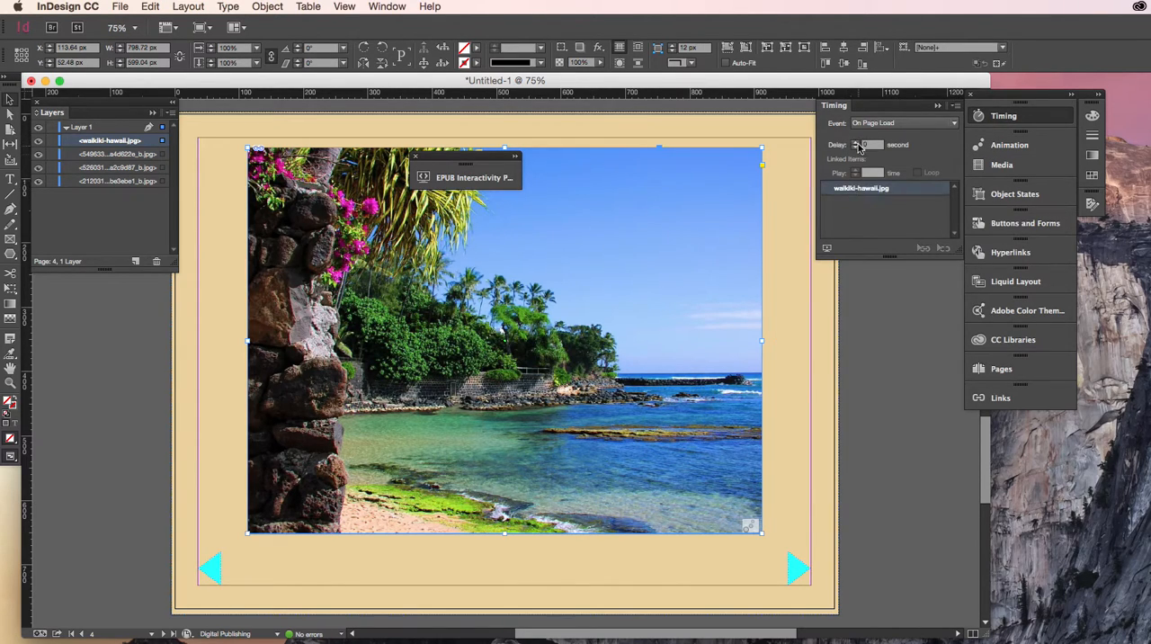
click(857, 142)
click(826, 246)
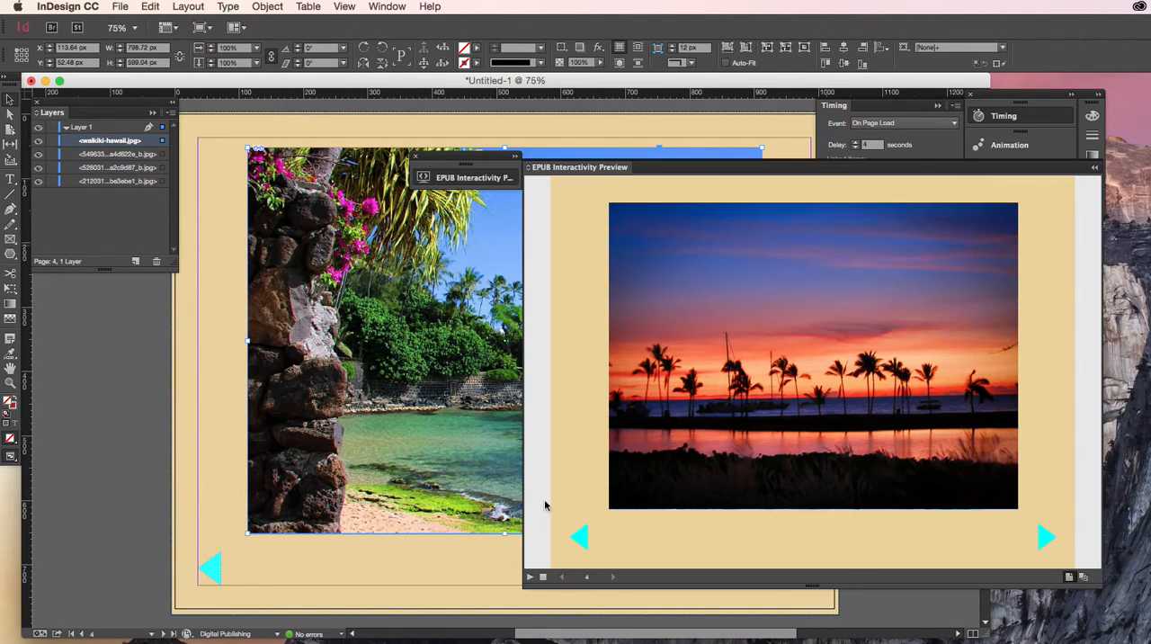
click(529, 577)
click(1095, 167)
drag(452, 161, 874, 279)
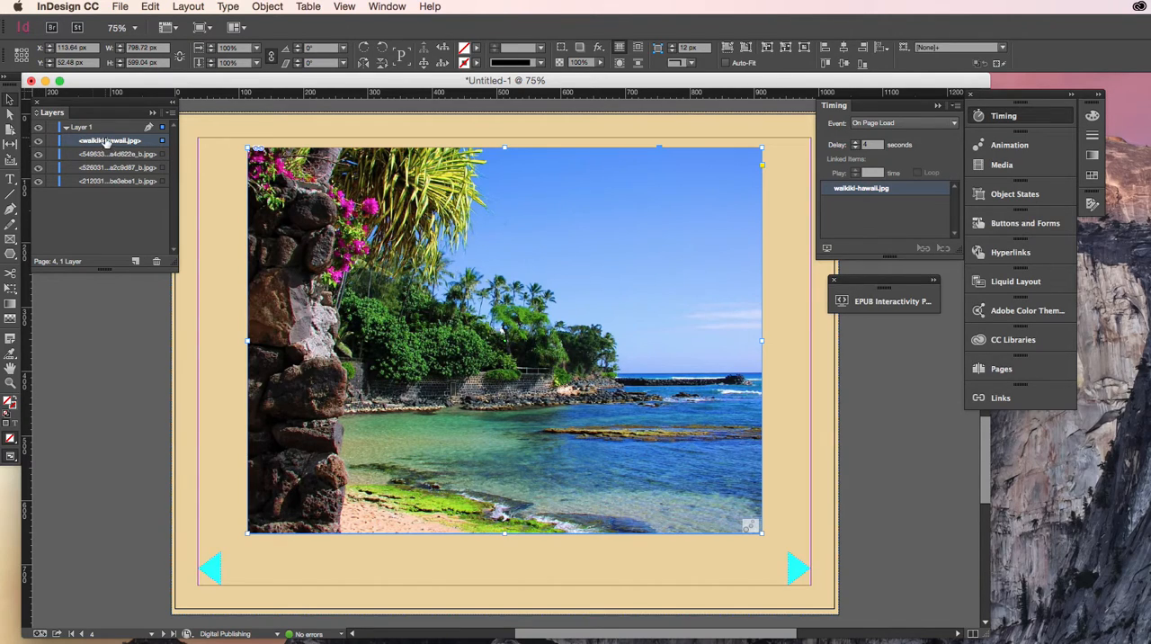
- Hide waikiki-hawaii.jpg and apply the Fade Out animation preset to the sunset photo beneath it
click(39, 141)
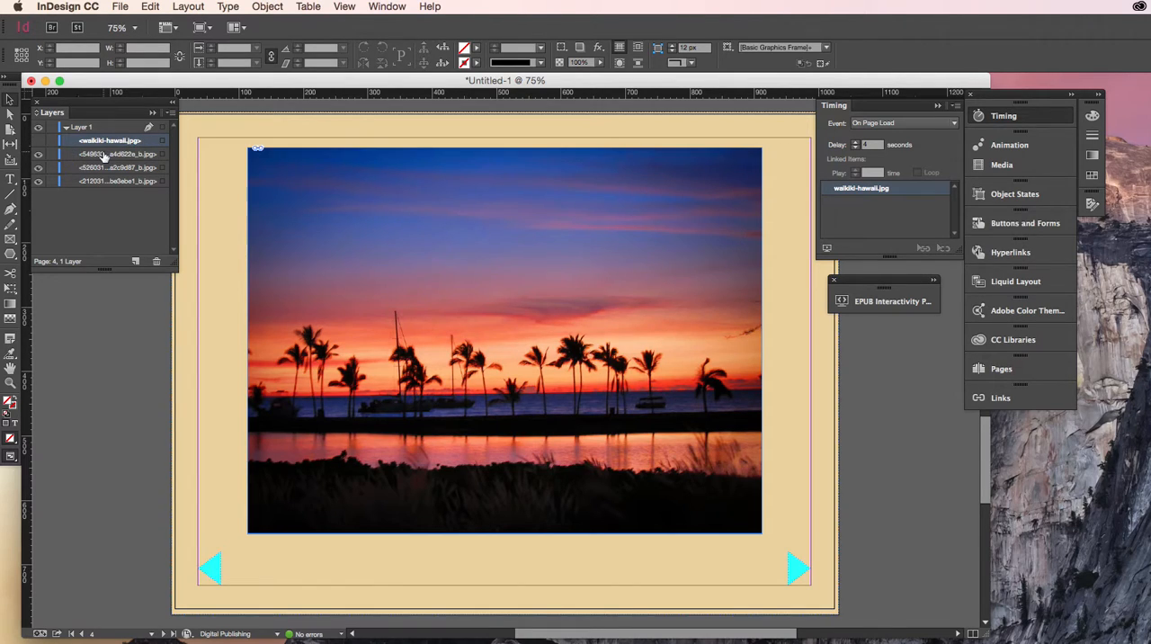
click(383, 219)
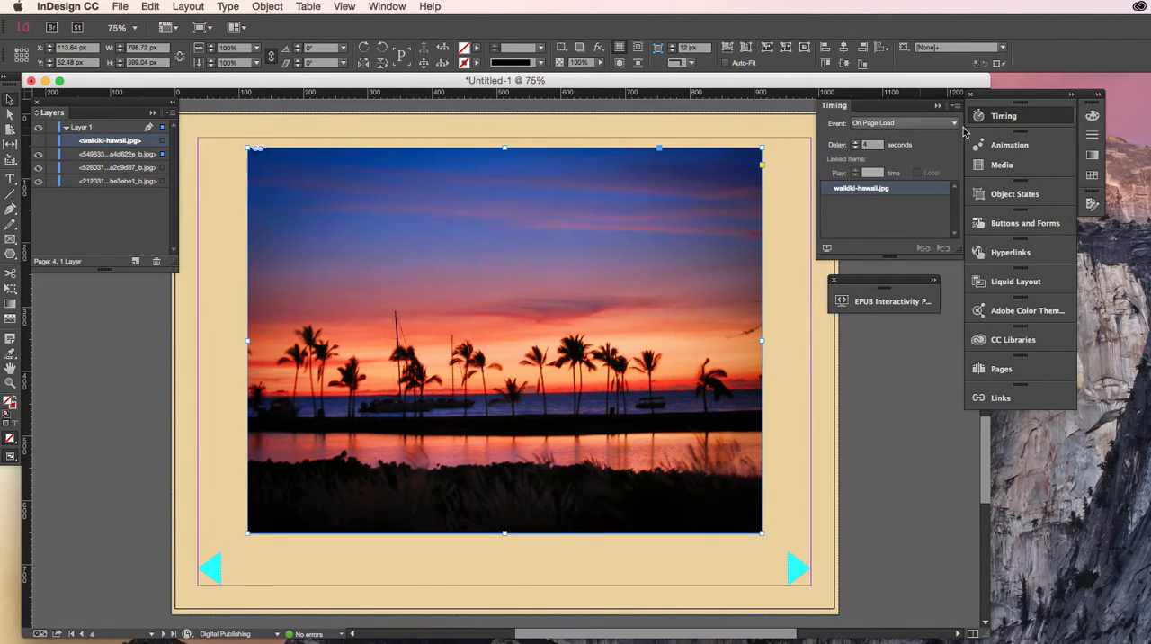
click(1023, 145)
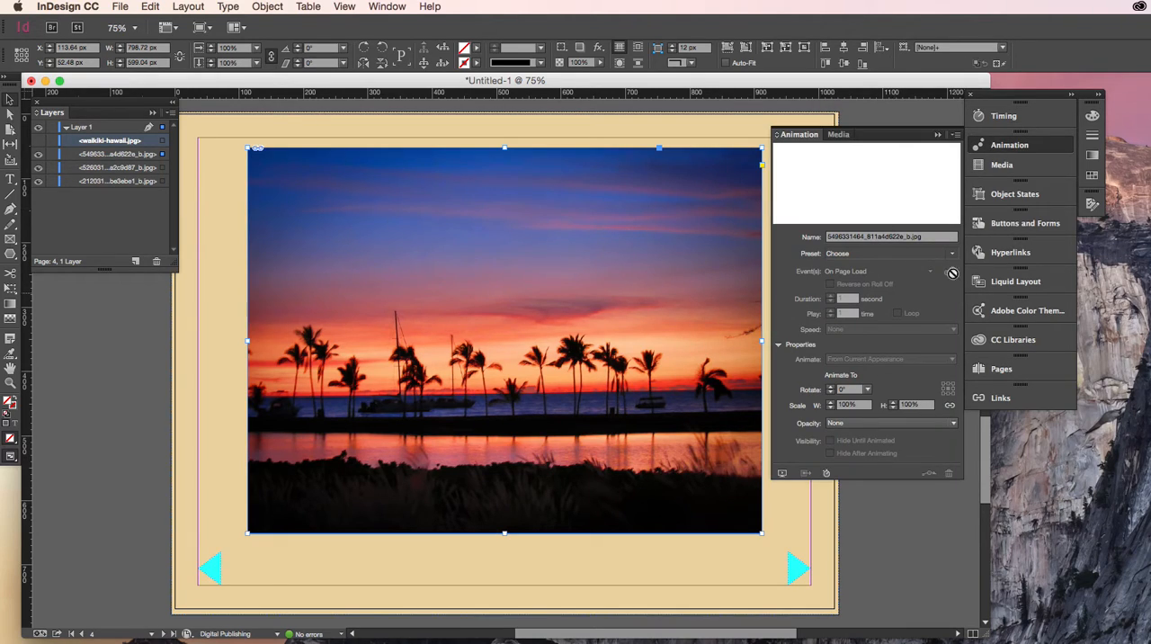
click(952, 255)
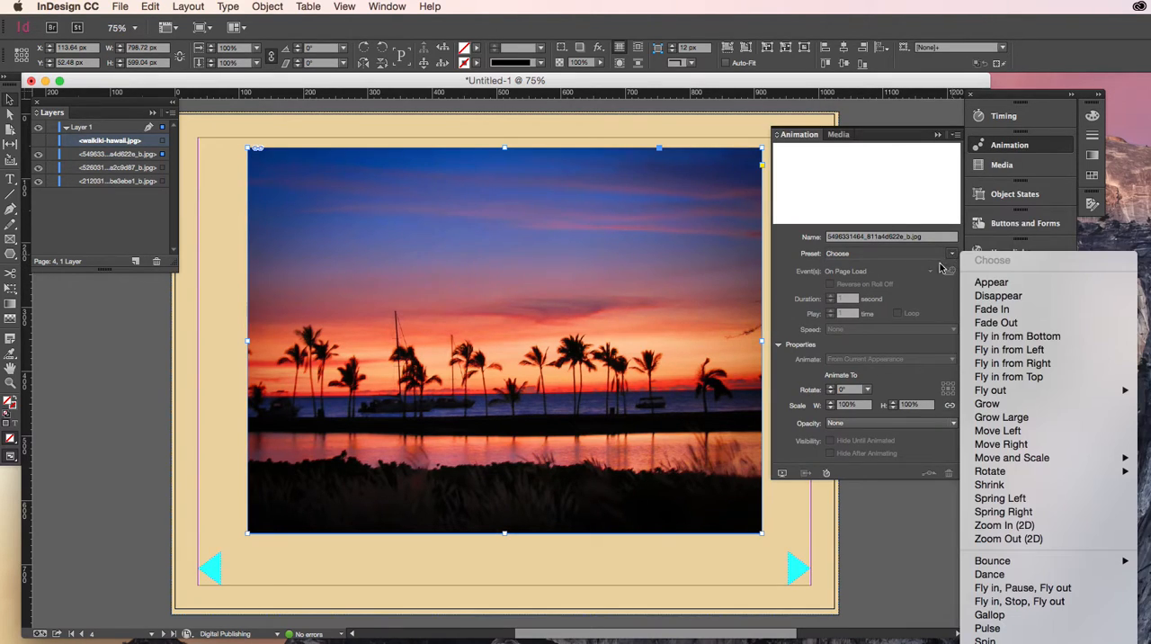
click(1000, 324)
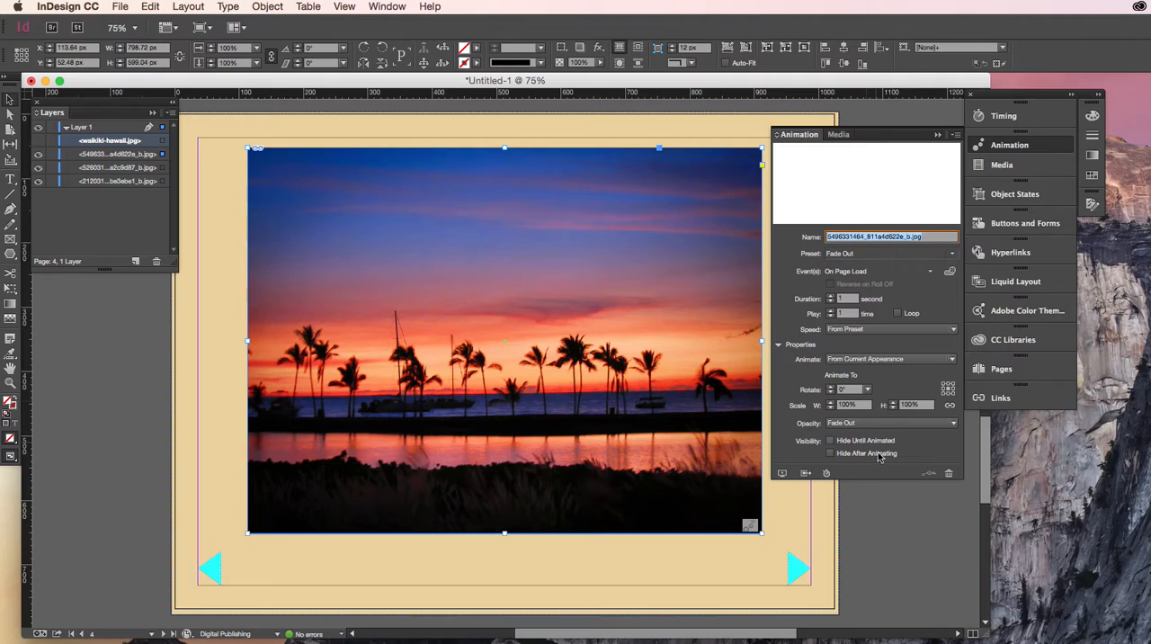
click(1009, 118)
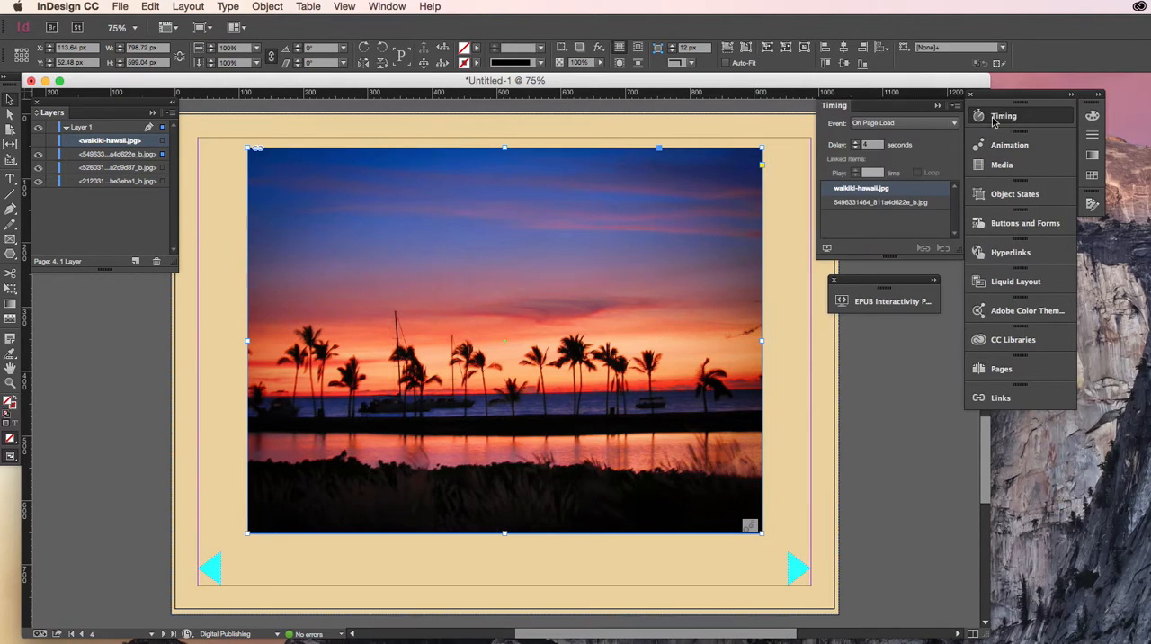
click(864, 202)
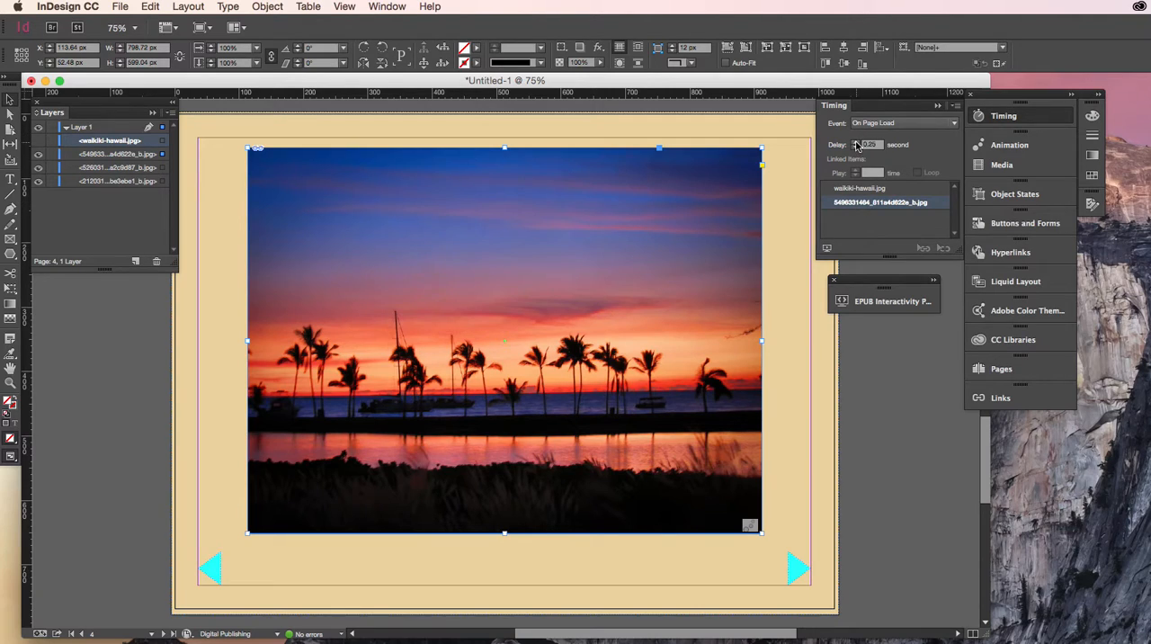
drag(872, 145, 832, 144)
click(921, 375)
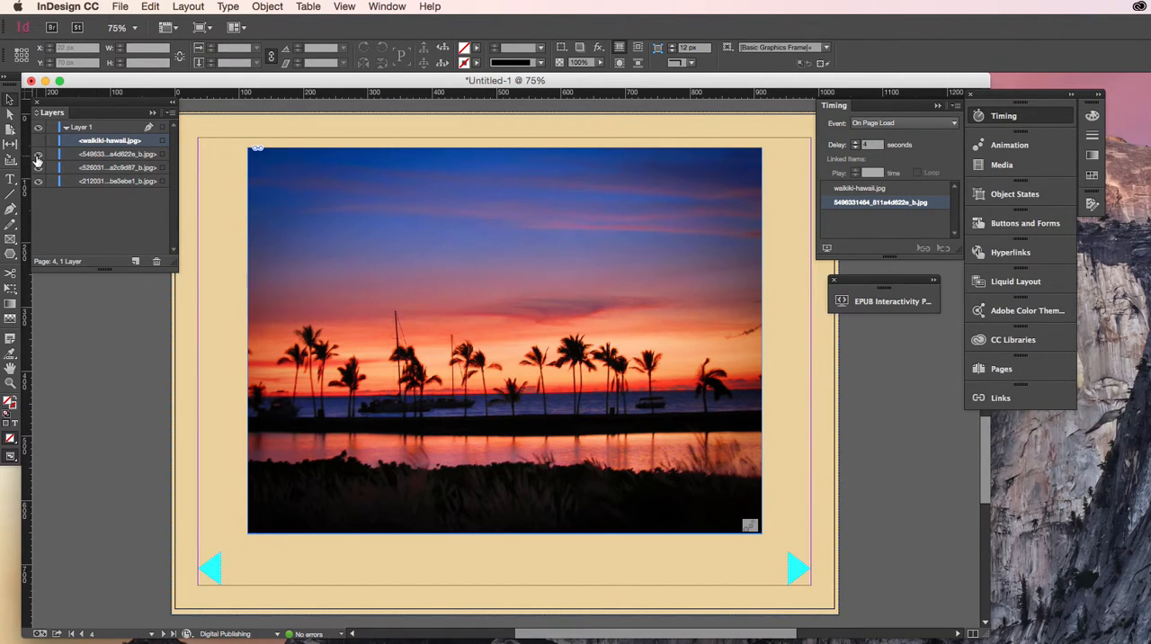
- With the sunset photo hidden, apply the Fade Out preset to the beach path photo and edit its page-load delay
click(38, 156)
click(504, 262)
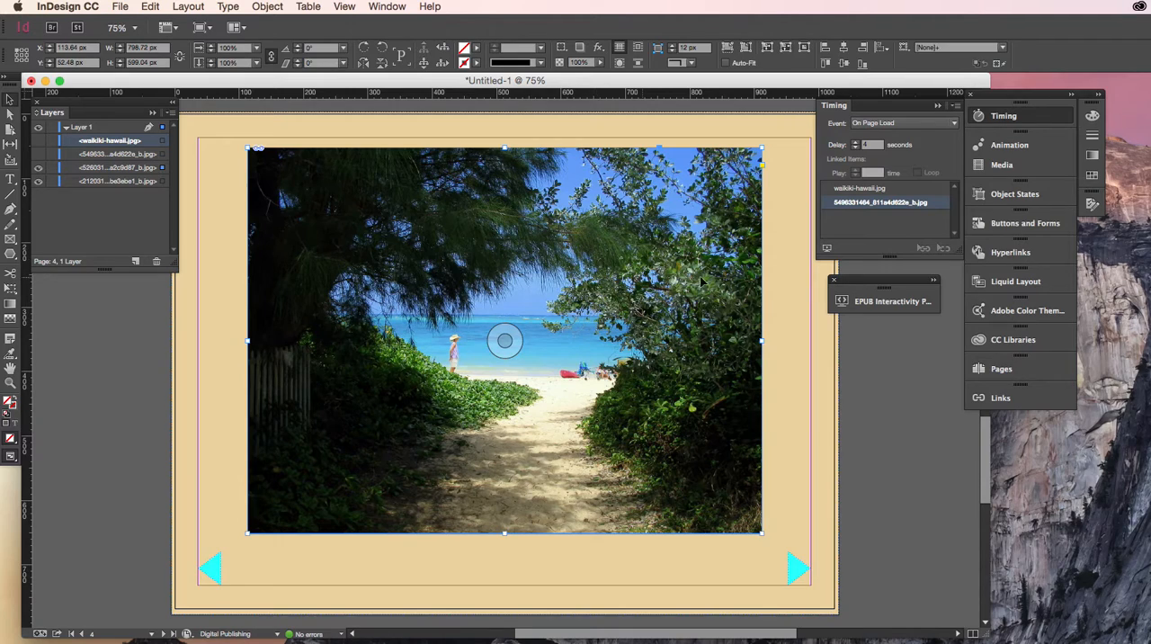
click(1010, 148)
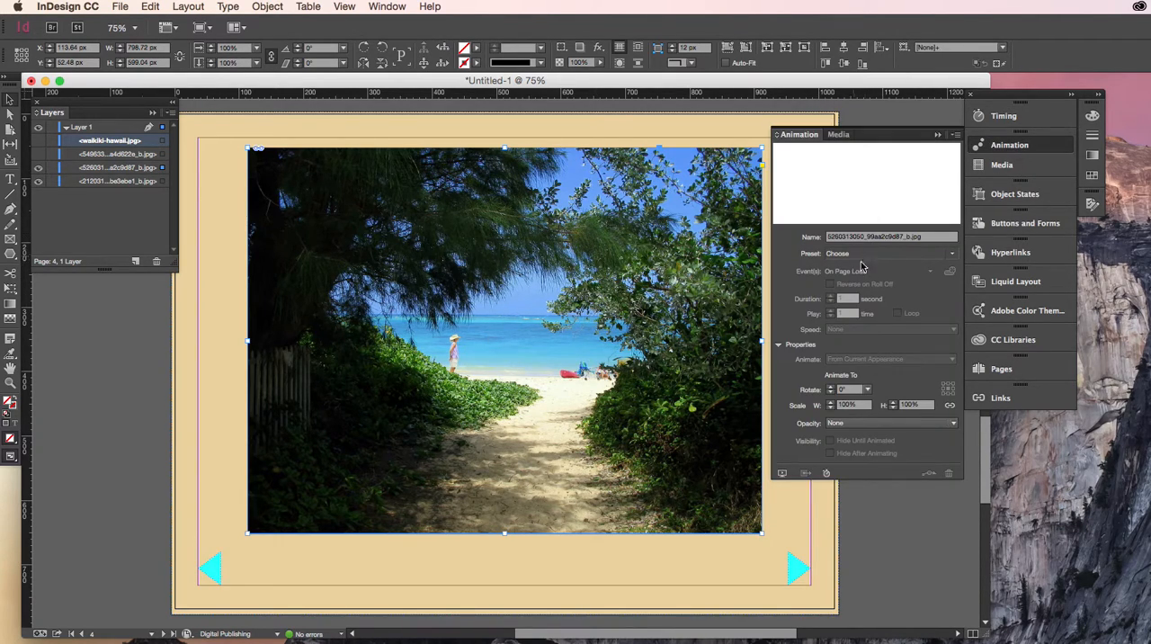
click(952, 254)
click(1004, 323)
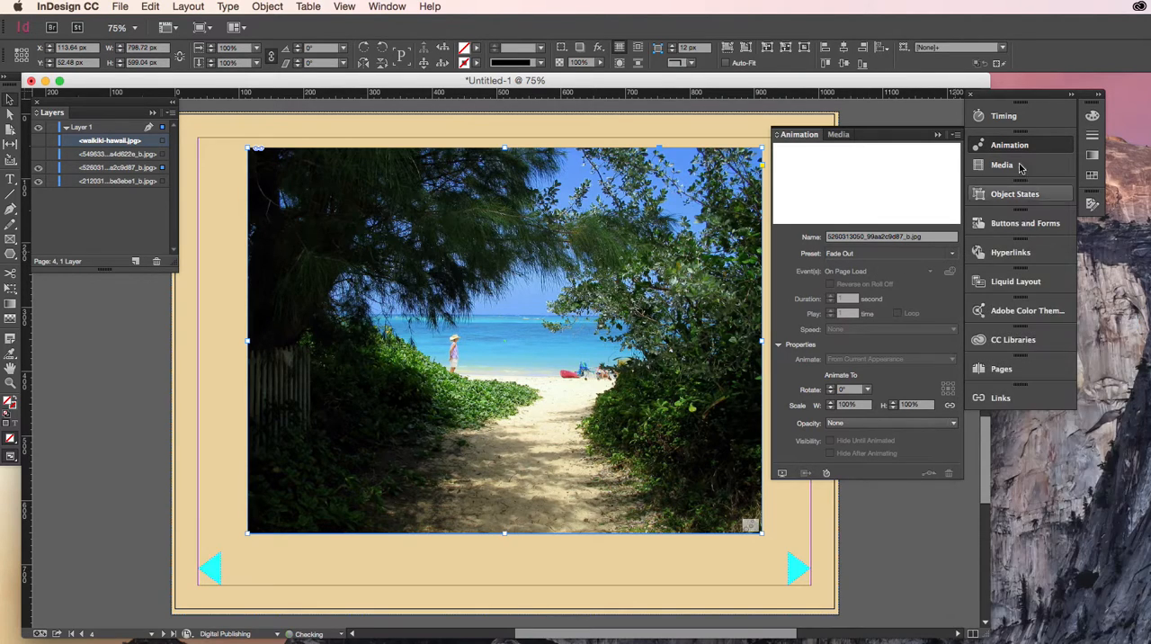
click(1003, 116)
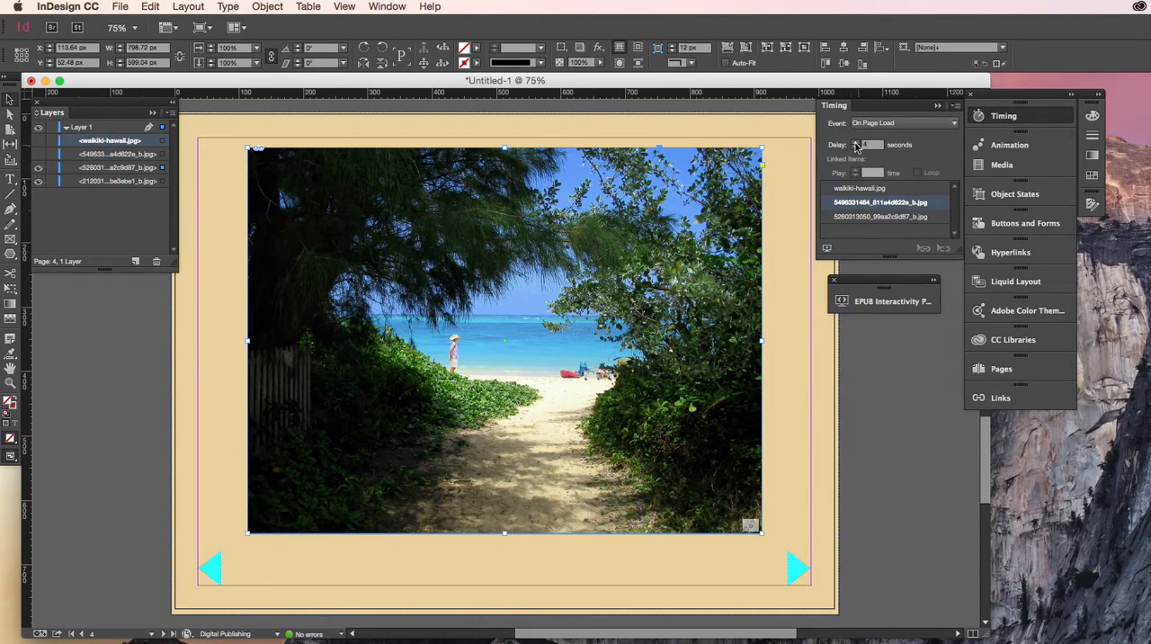
click(869, 219)
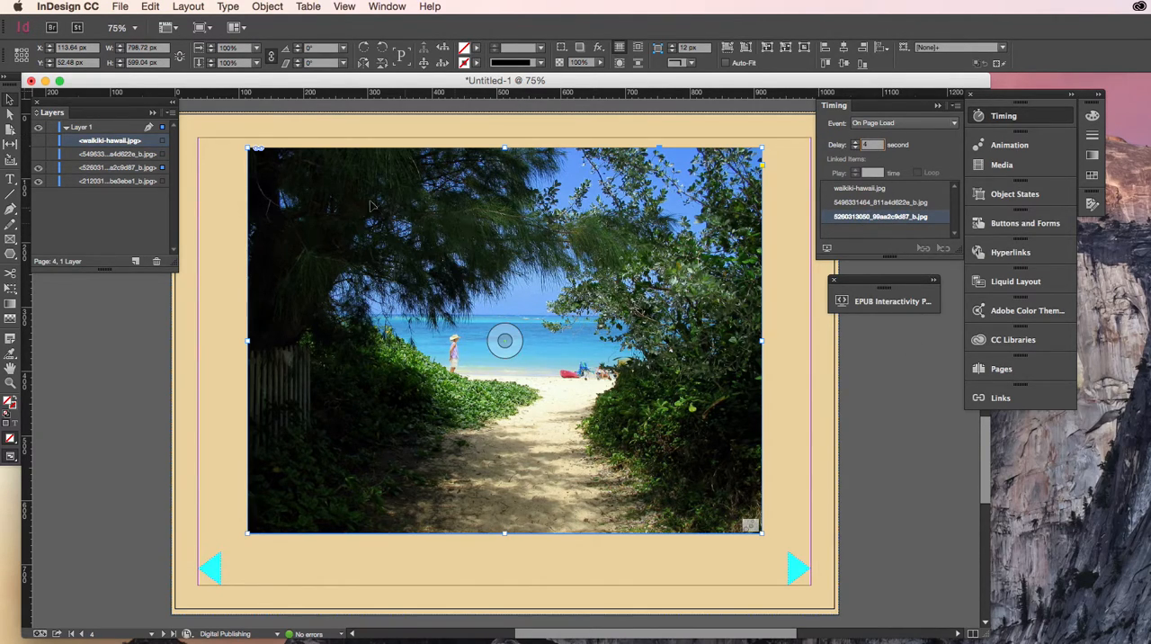
- Hide the beach path photo and apply the Fade Out animation preset to the wave photo beneath it
click(38, 167)
click(479, 325)
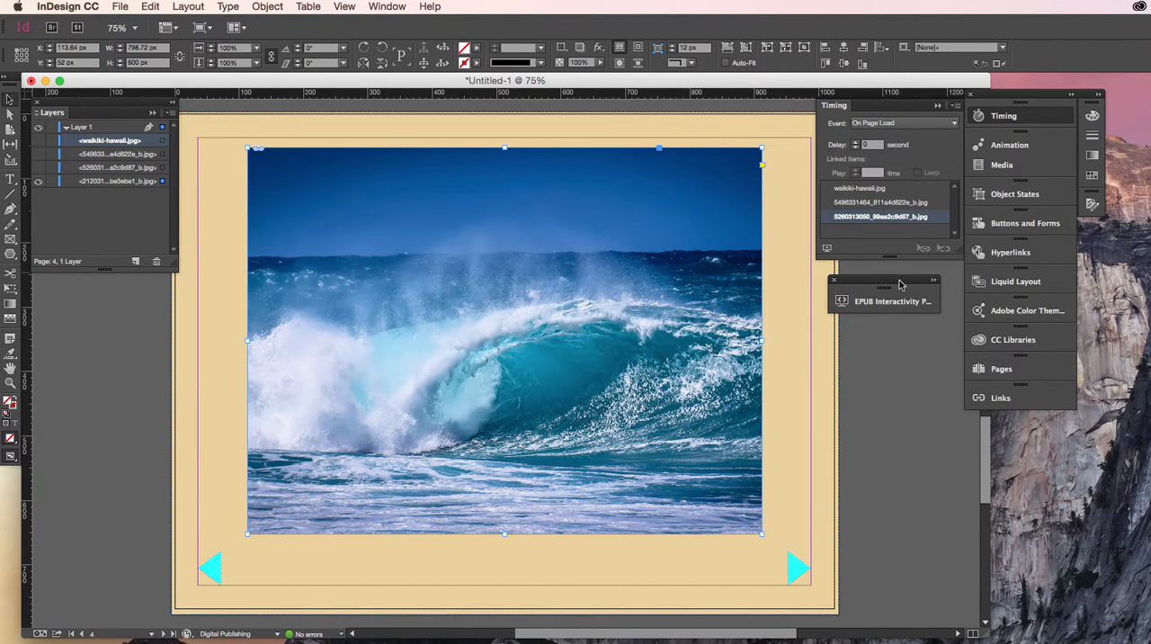
click(1011, 145)
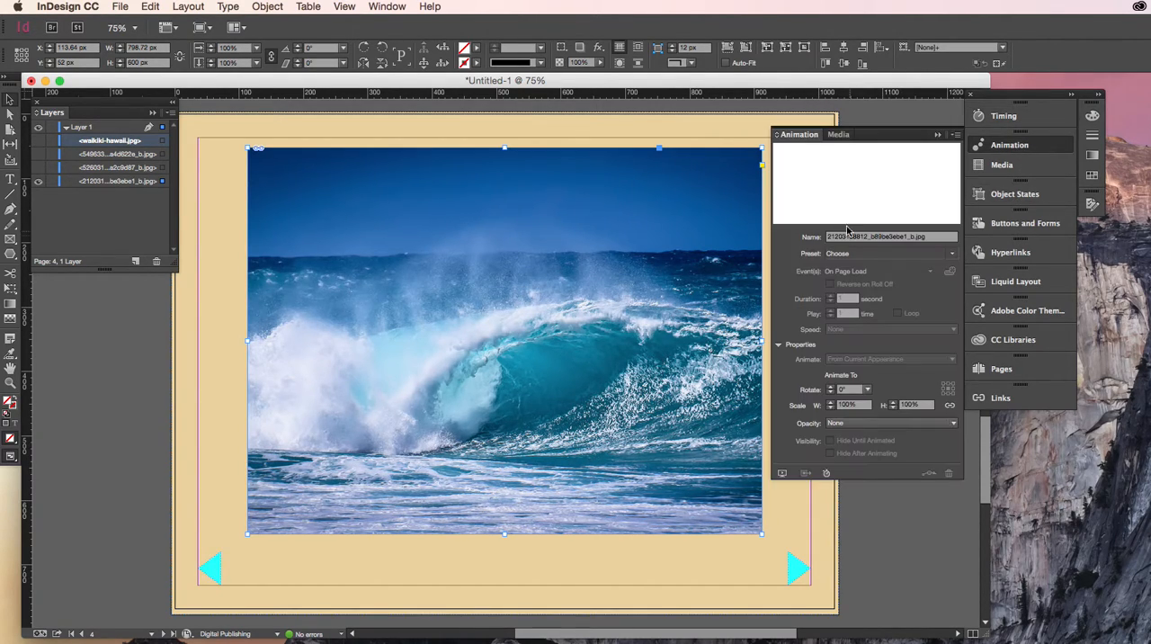
click(951, 253)
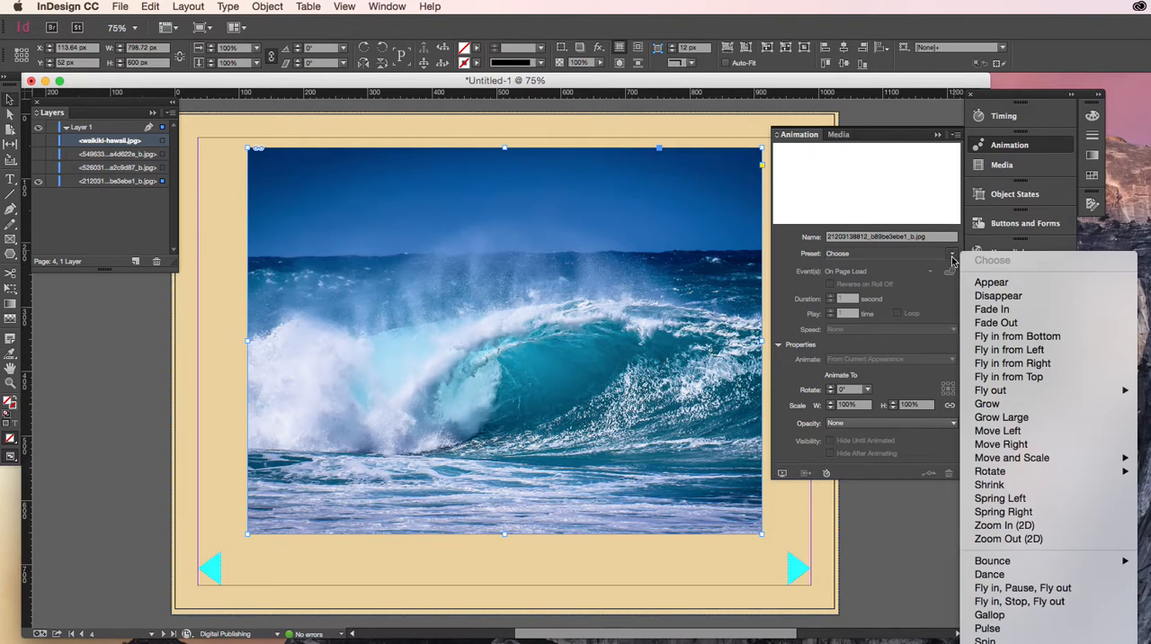
click(995, 322)
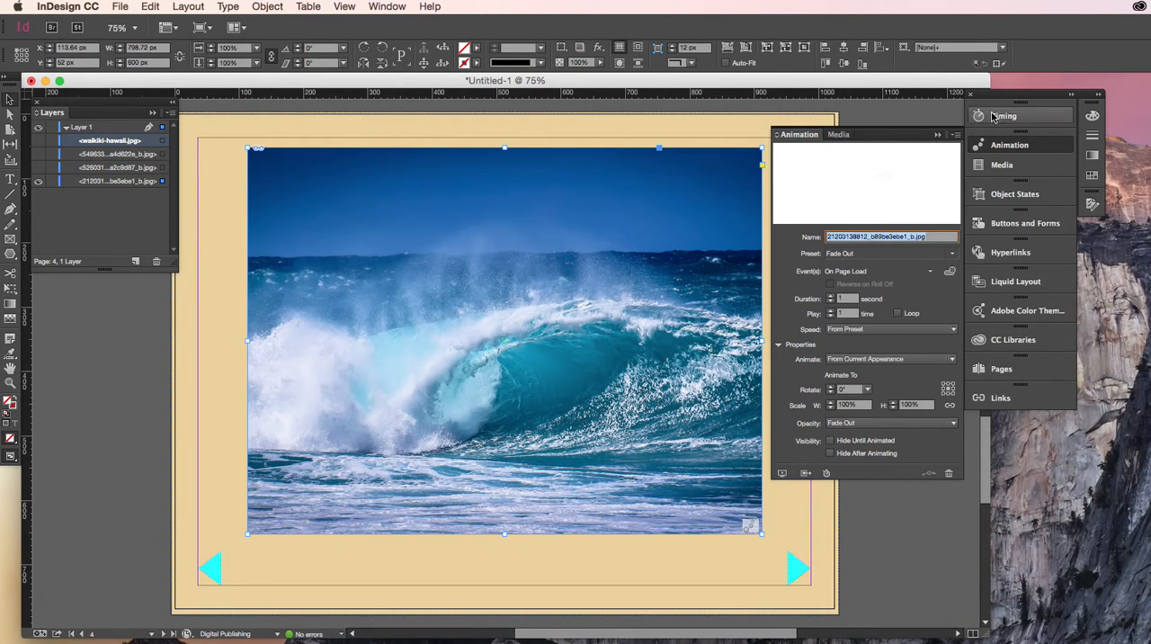
click(995, 116)
click(887, 231)
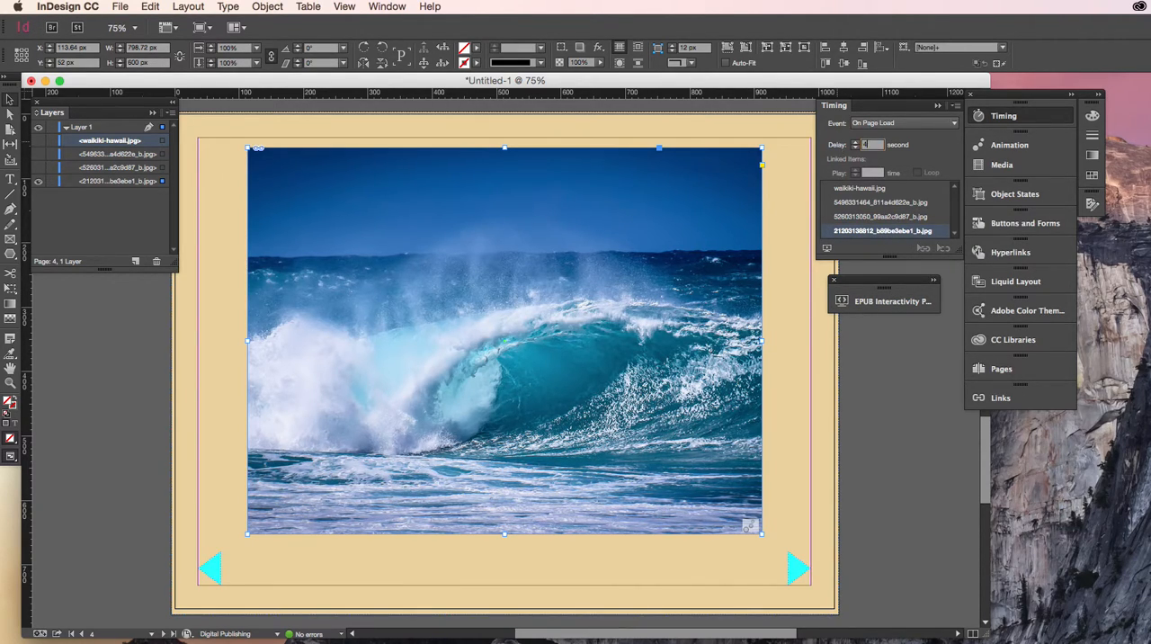
click(906, 399)
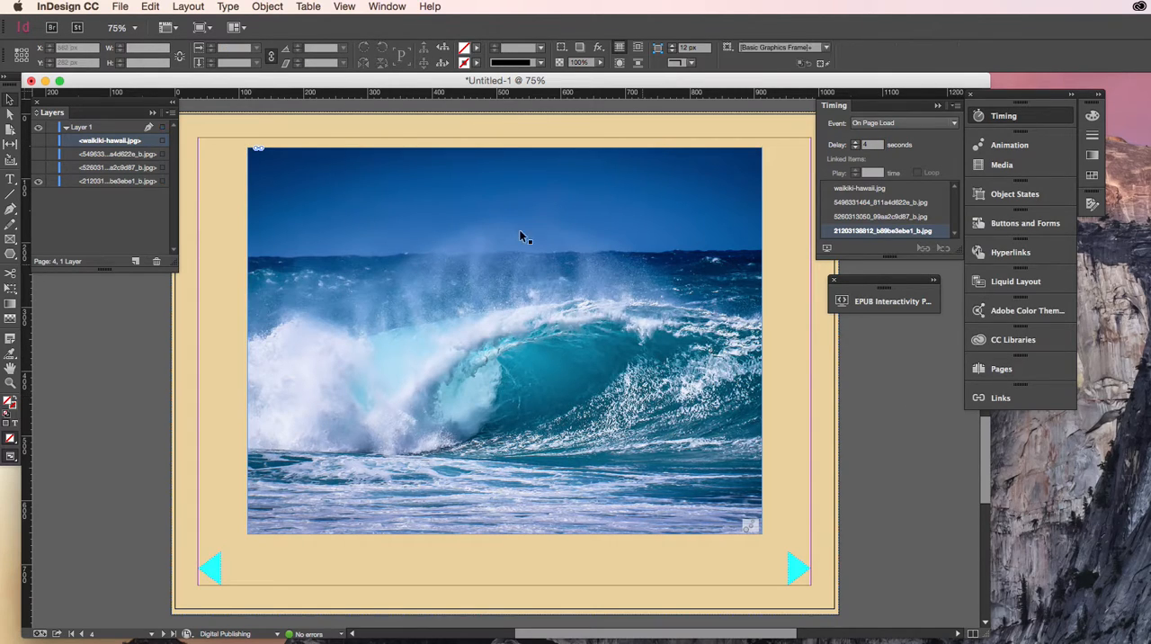
- Make the three hidden photos visible again and play the whole slideshow in the EPUB Interactivity Preview
click(133, 232)
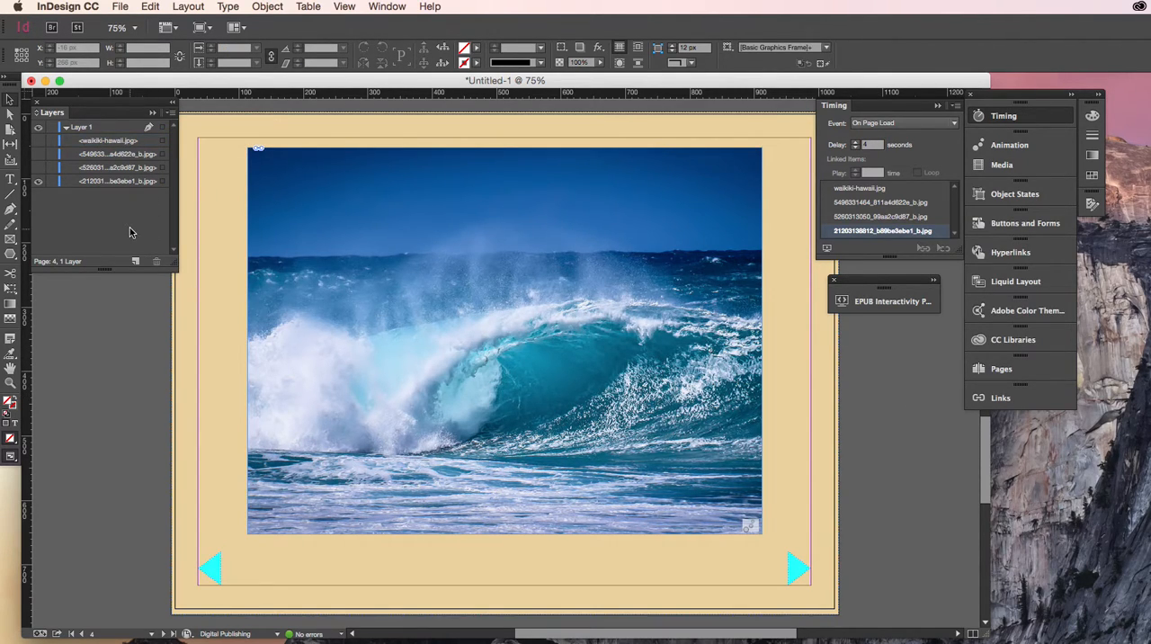
click(38, 140)
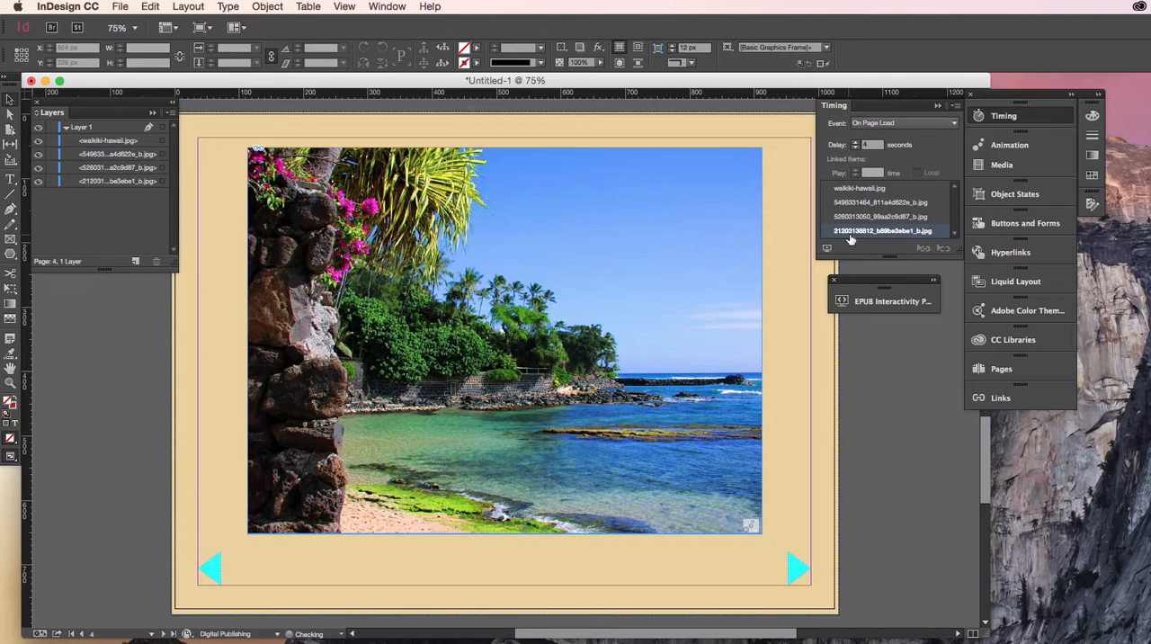
click(827, 249)
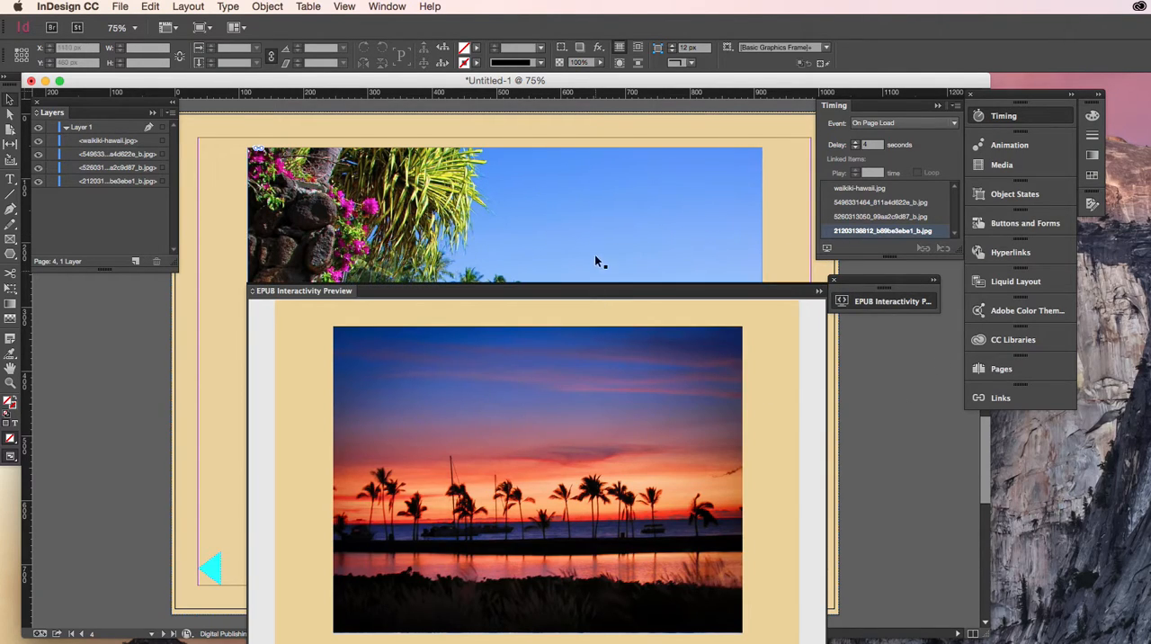
drag(572, 291, 570, 190)
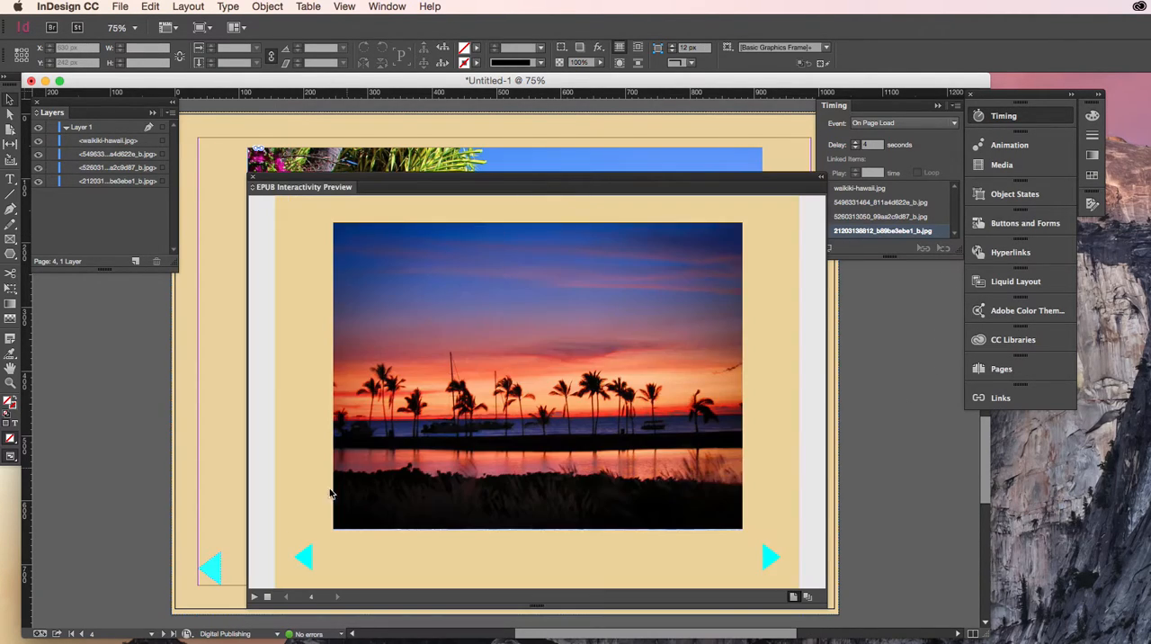
click(255, 596)
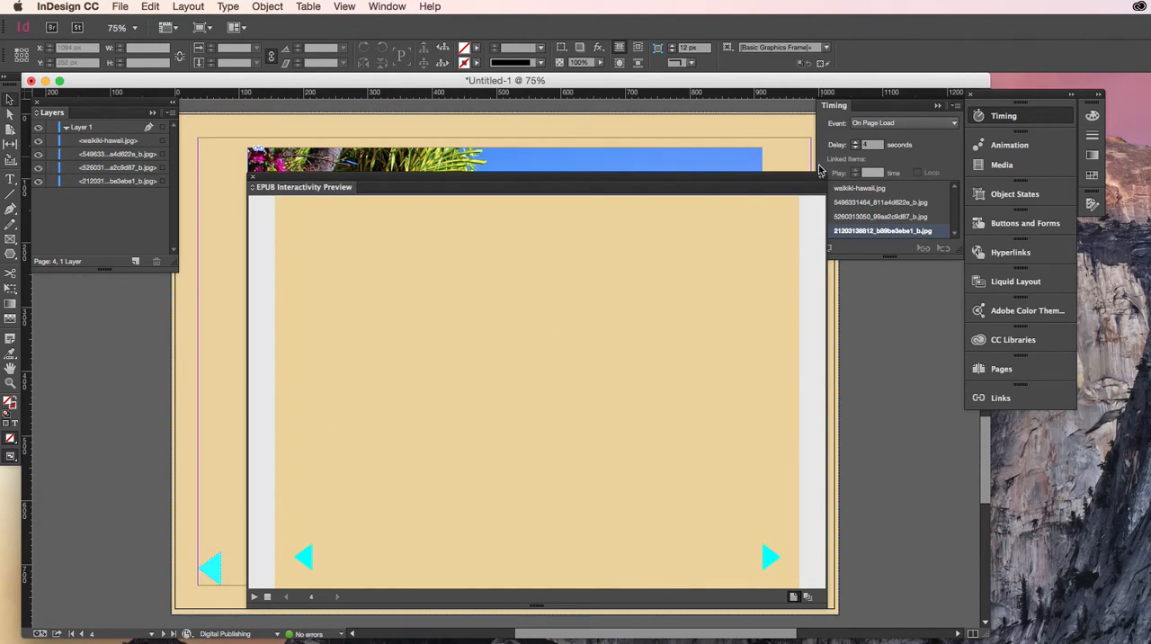
click(126, 180)
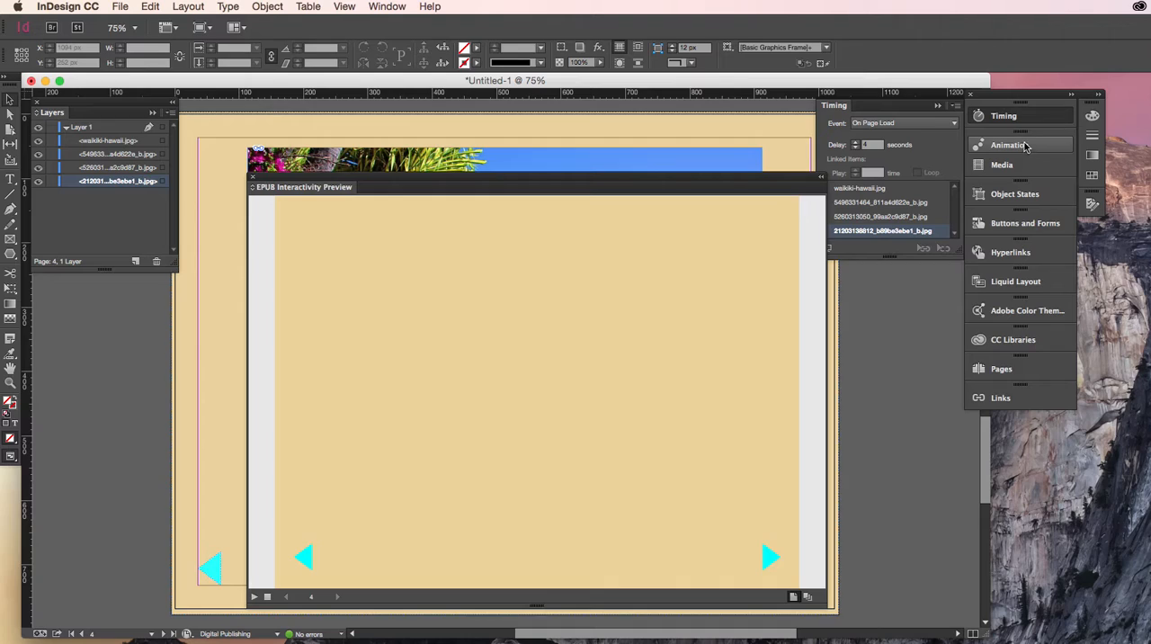
click(866, 223)
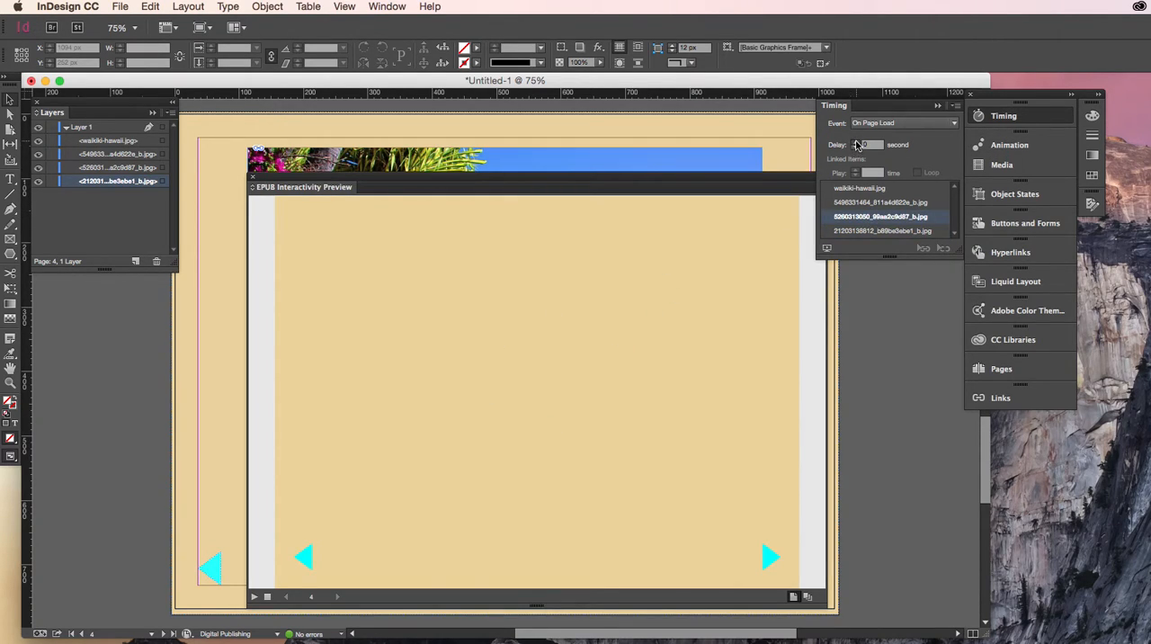
click(855, 146)
text(4)
key(Return)
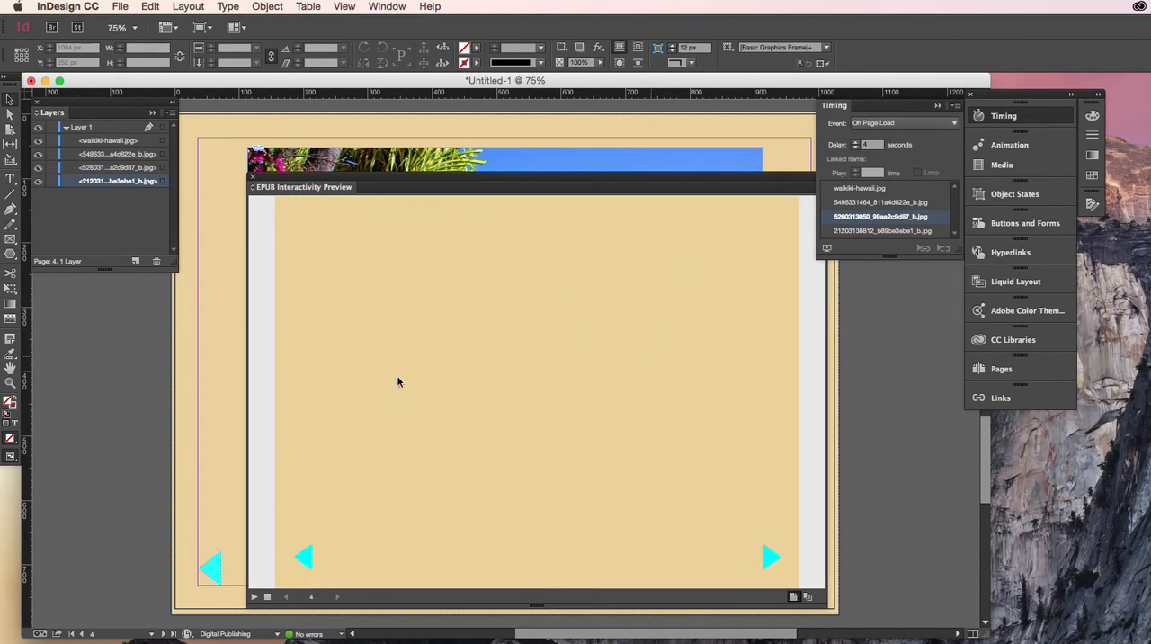